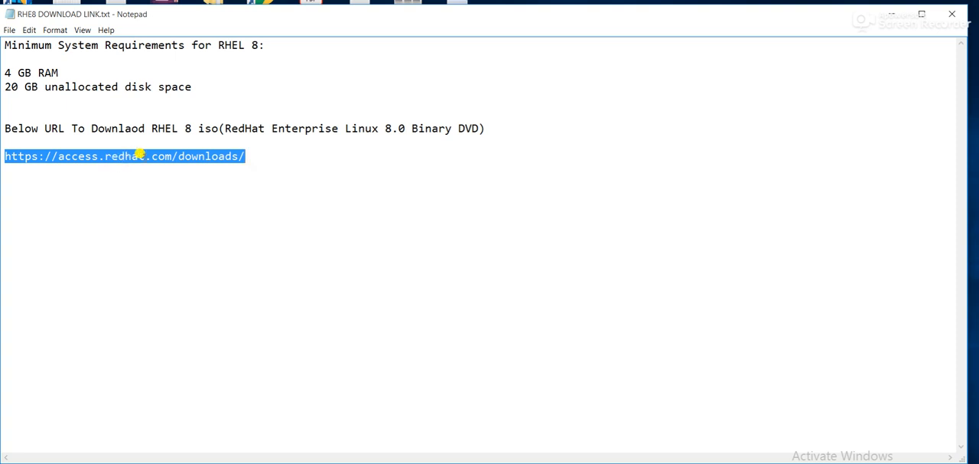
Step: Review the RHEL 8 ISO download note and switch to the VirtualBox manager
{"action": "left_click", "coordinate": [222, 124]}
{"action": "left_click_drag", "start_coordinate": [222, 124], "coordinate": [503, 128]}
{"action": "left_click", "coordinate": [382, 463]}
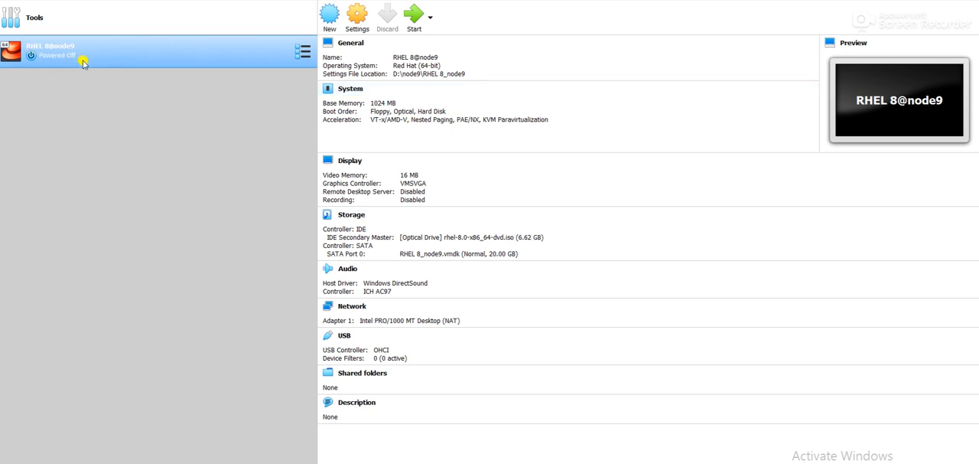
Step: Remove the disk image from the IDE optical drive in the RHEL 8@node9 virtual machine's storage settings
{"action": "left_click", "coordinate": [357, 16]}
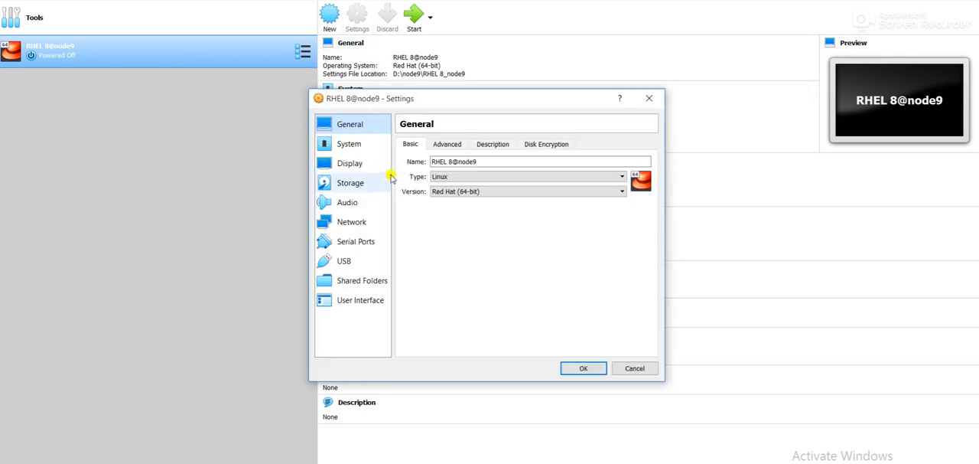
{"action": "left_click", "coordinate": [350, 183]}
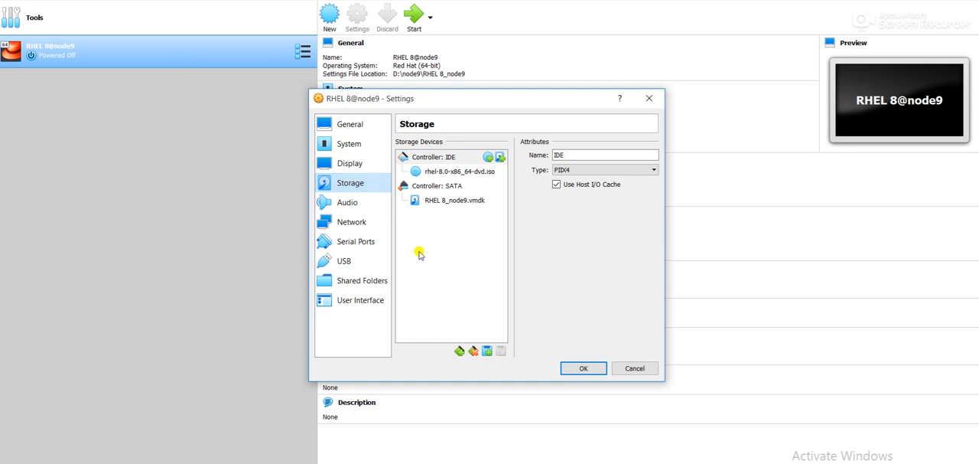
{"action": "left_click", "coordinate": [461, 173]}
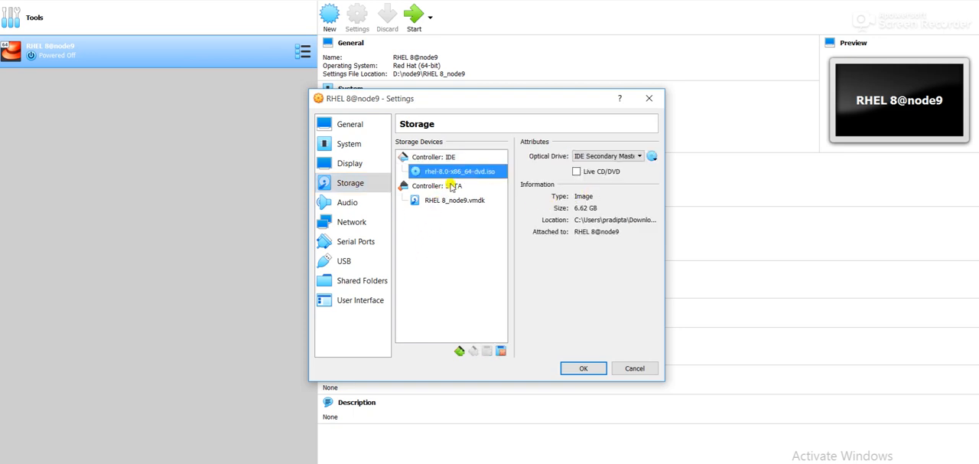
{"action": "left_click", "coordinate": [652, 157]}
{"action": "left_click", "coordinate": [685, 227]}
Step: Attach rhel-8.0-x86_64-dvd.iso from the Downloads folder to the empty optical drive and save the machine settings
{"action": "left_click", "coordinate": [651, 157]}
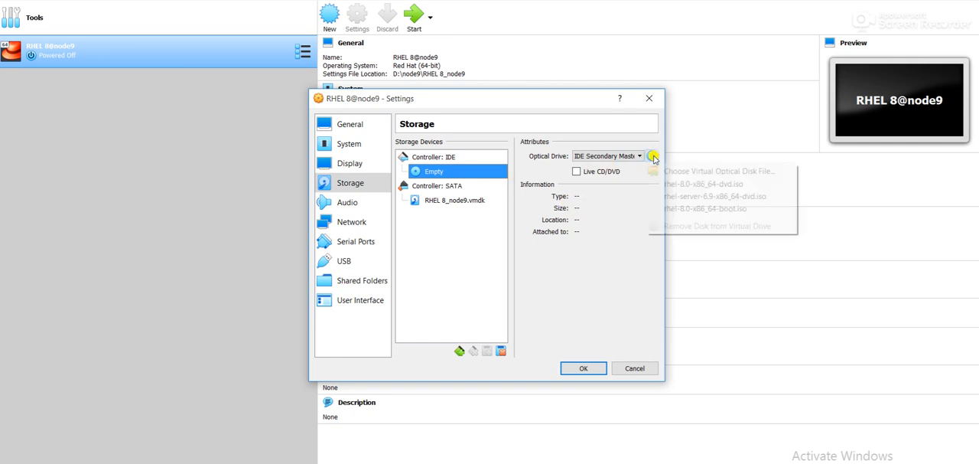
{"action": "left_click", "coordinate": [670, 173]}
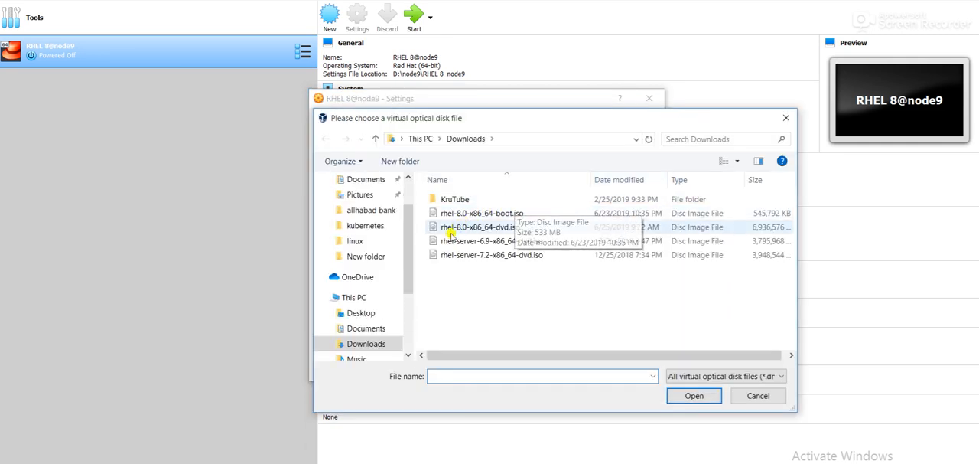
{"action": "left_click", "coordinate": [475, 228]}
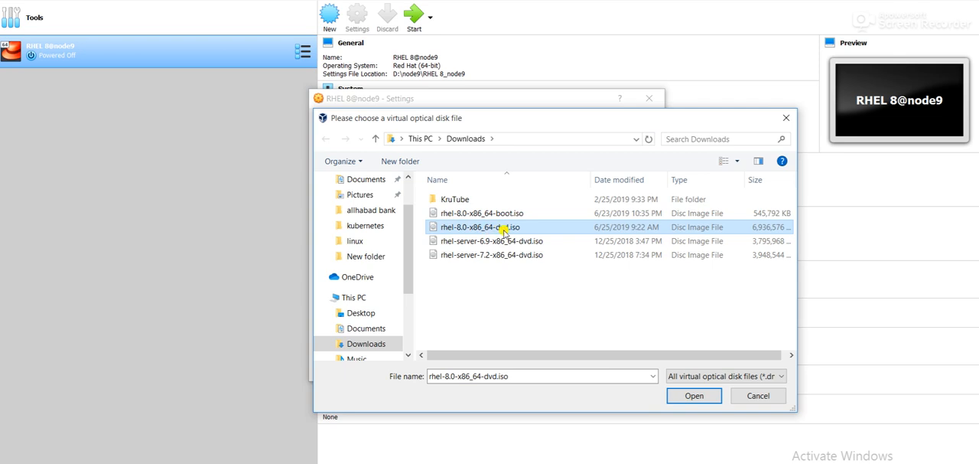
{"action": "left_click", "coordinate": [690, 394]}
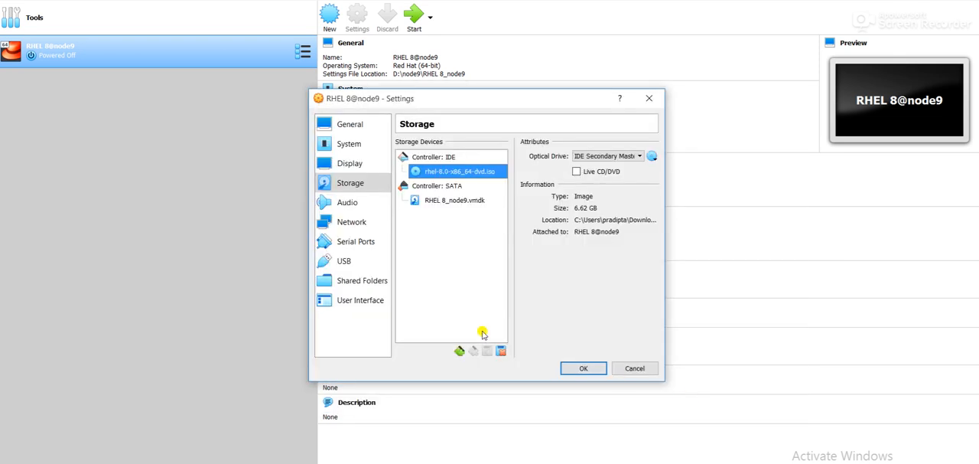
{"action": "left_click", "coordinate": [566, 369]}
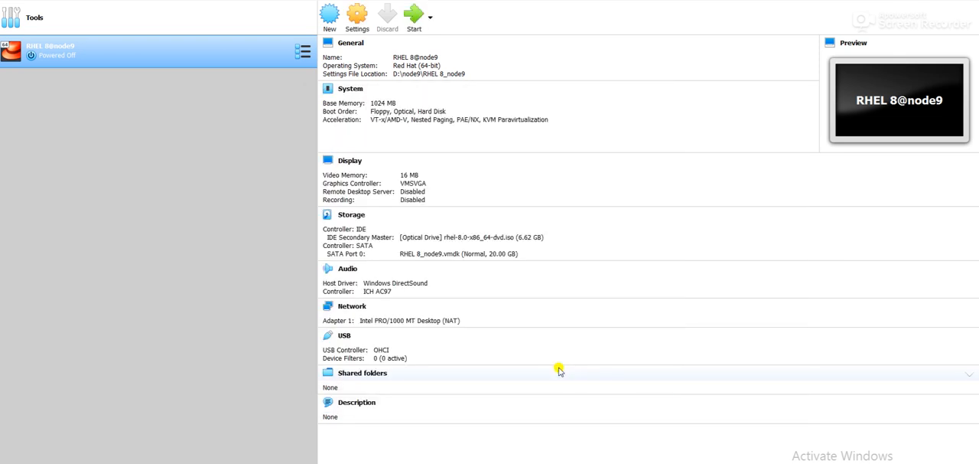
Step: Boot the virtual machine into Install Red Hat Enterprise Linux 8.0.0 and accept English (United States) as the installation language
{"action": "left_click", "coordinate": [409, 23]}
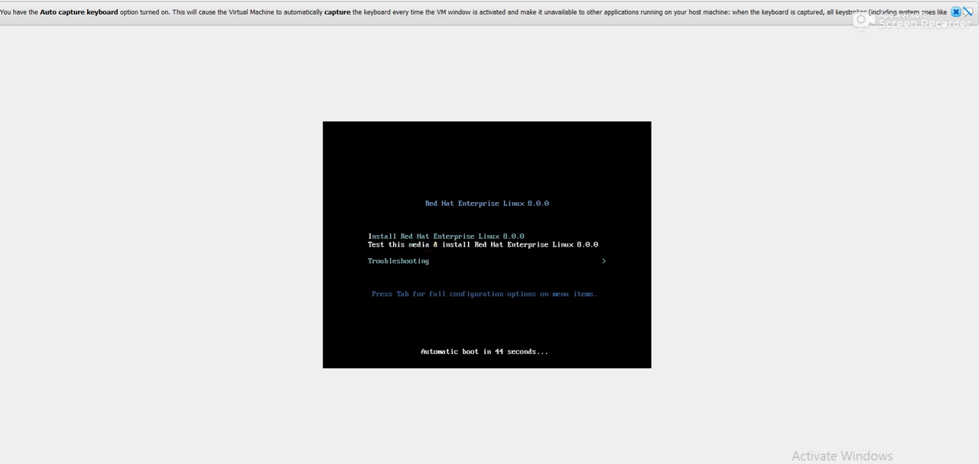
{"action": "key", "text": "Up"}
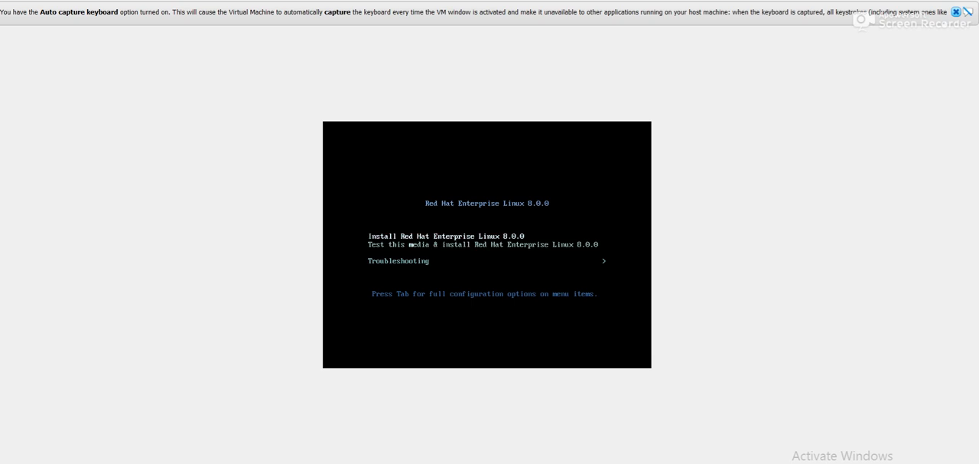
{"action": "key", "text": "Return"}
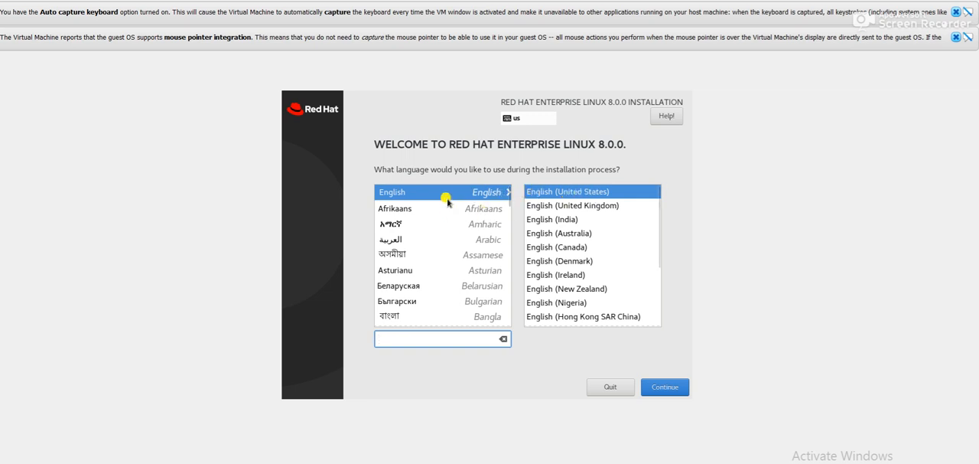
{"action": "left_click", "coordinate": [650, 387]}
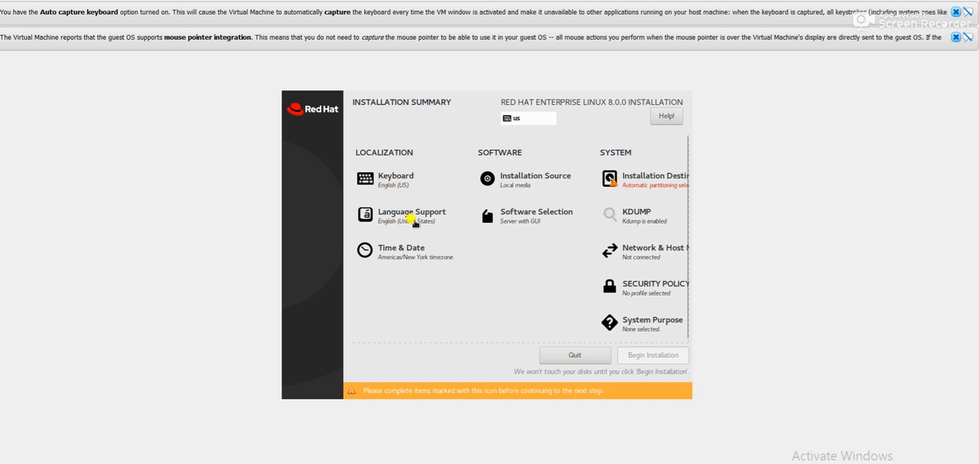
Step: Set the installation's time zone to Asia/Kolkata and choose Minimal Install as the base environment
{"action": "left_click", "coordinate": [396, 260]}
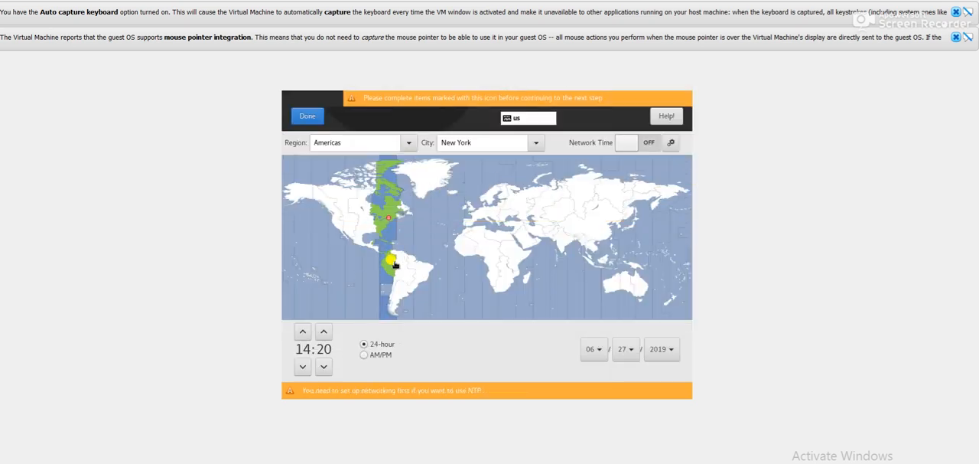
{"action": "left_click", "coordinate": [573, 243]}
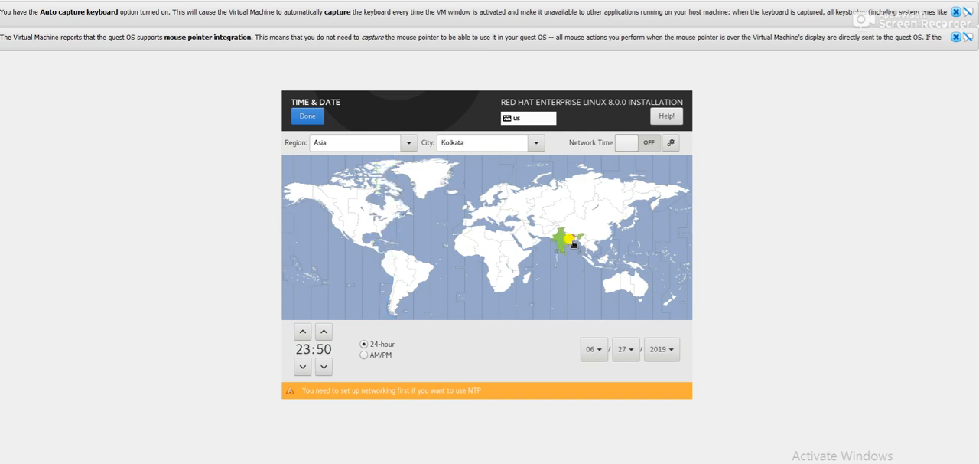
{"action": "left_click", "coordinate": [301, 118]}
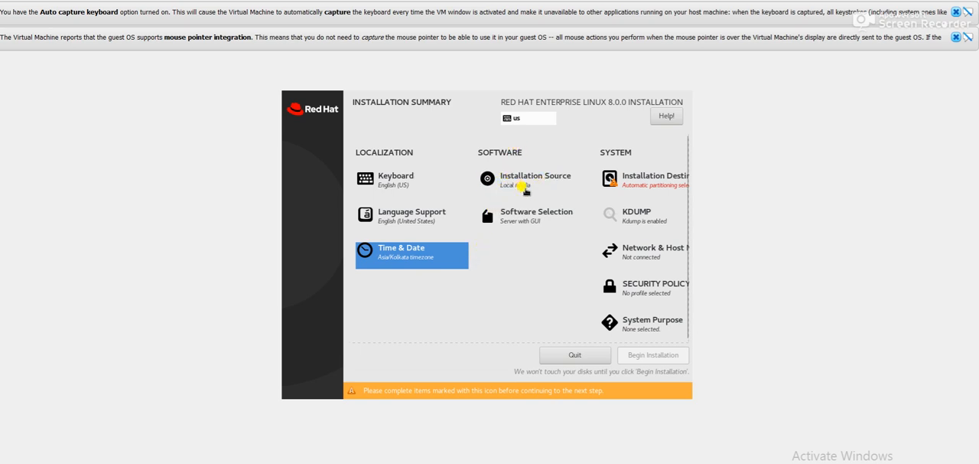
{"action": "left_click", "coordinate": [520, 218]}
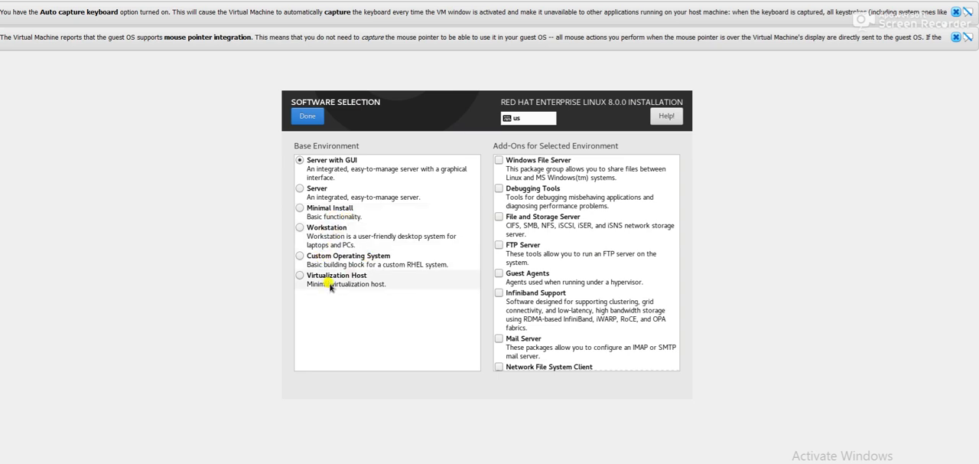
{"action": "left_click", "coordinate": [302, 211]}
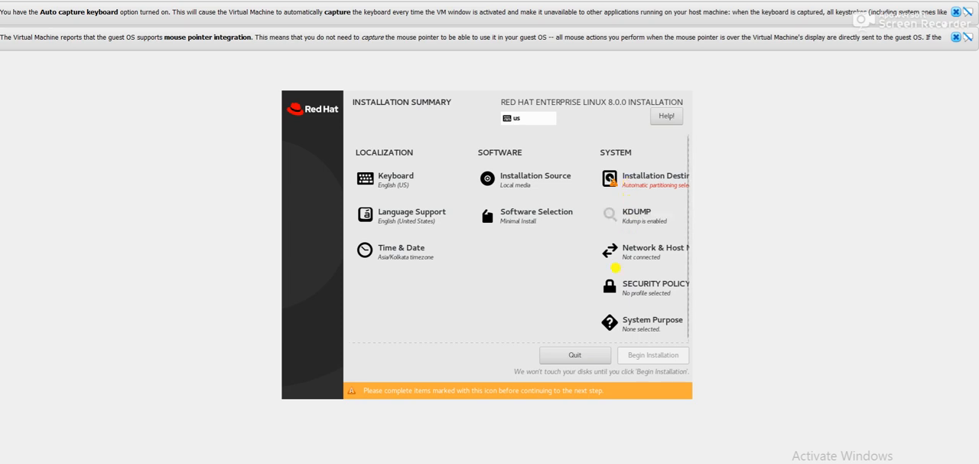
Step: Choose the 20 GiB ATA VBOX HARDDISK as the installation destination with automatic storage configuration
{"action": "left_click", "coordinate": [642, 188]}
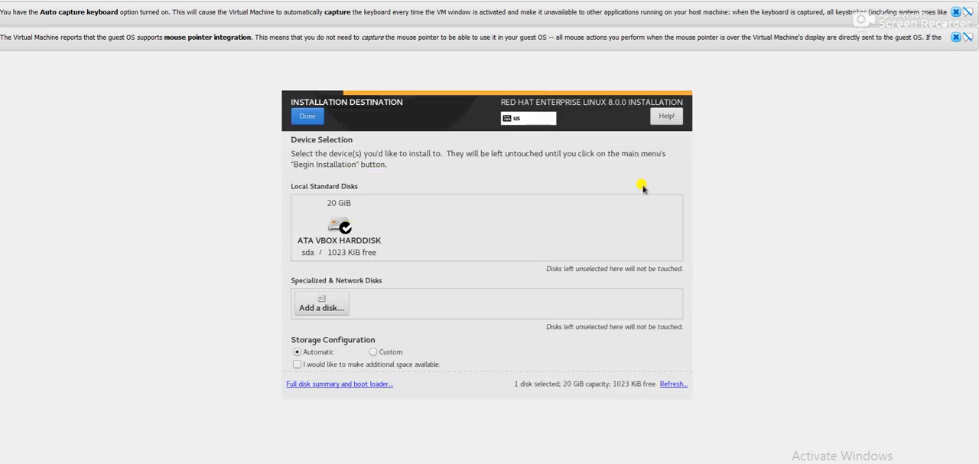
{"action": "left_click", "coordinate": [335, 228]}
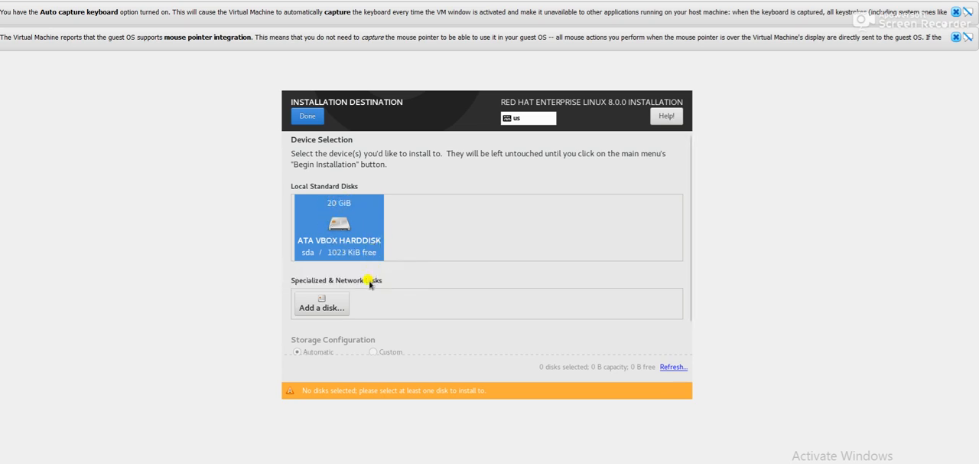
{"action": "left_click", "coordinate": [341, 232]}
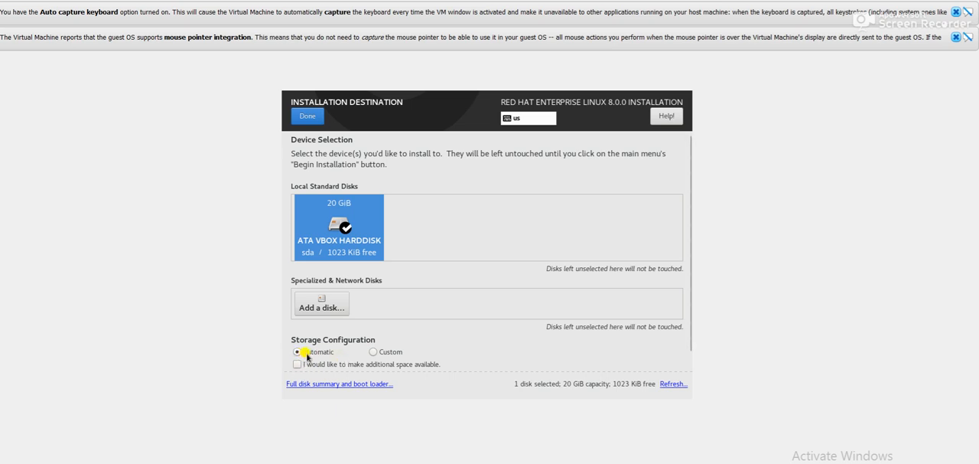
{"action": "left_click", "coordinate": [306, 117]}
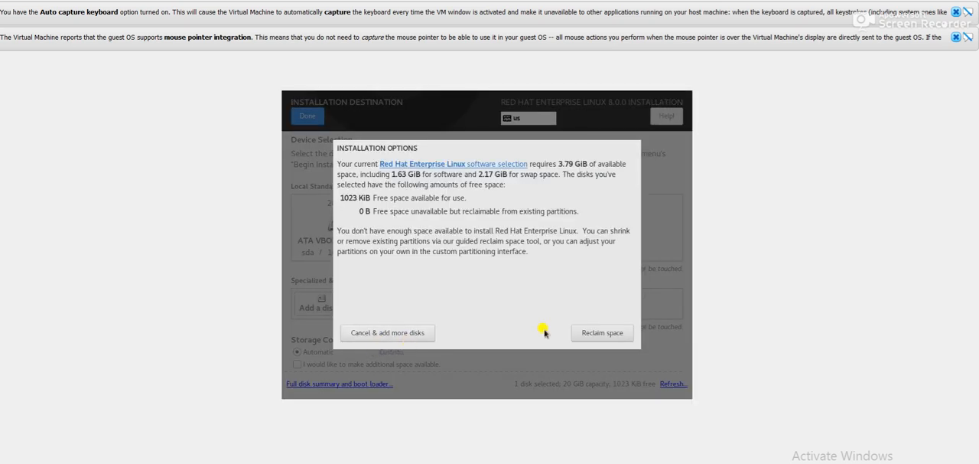
Step: Reclaim the disk space by deleting all existing partitions on the hard disk, and begin the installation
{"action": "left_click", "coordinate": [585, 334]}
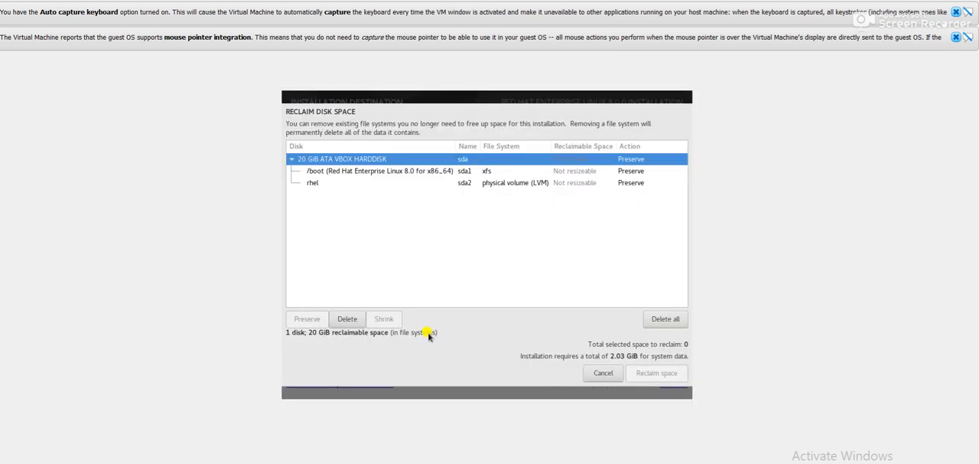
{"action": "left_click", "coordinate": [655, 320]}
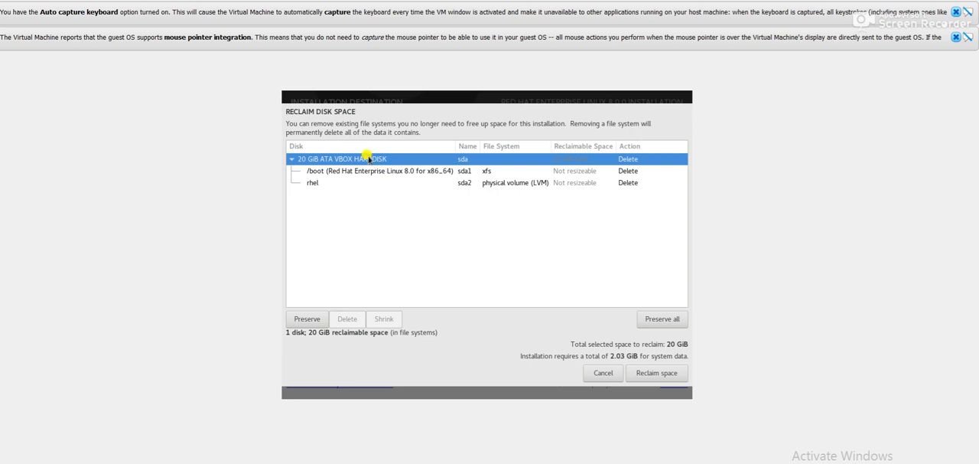
{"action": "left_click", "coordinate": [663, 373]}
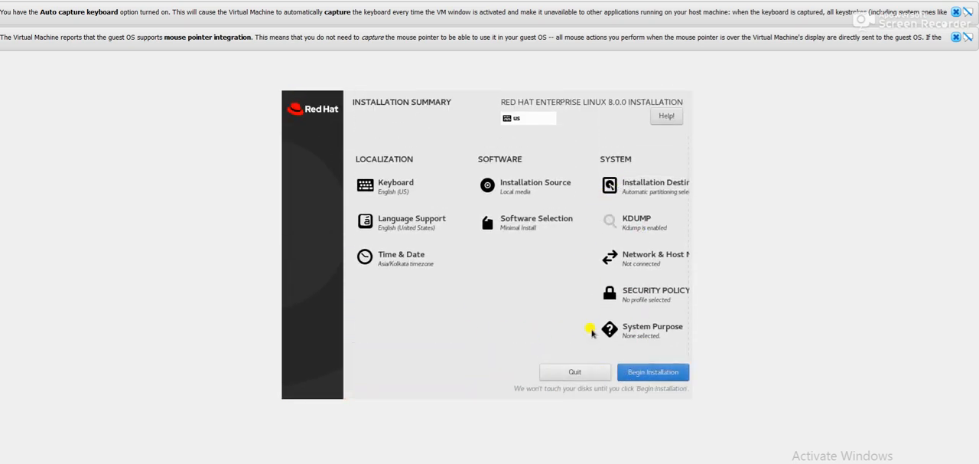
{"action": "left_click", "coordinate": [646, 372]}
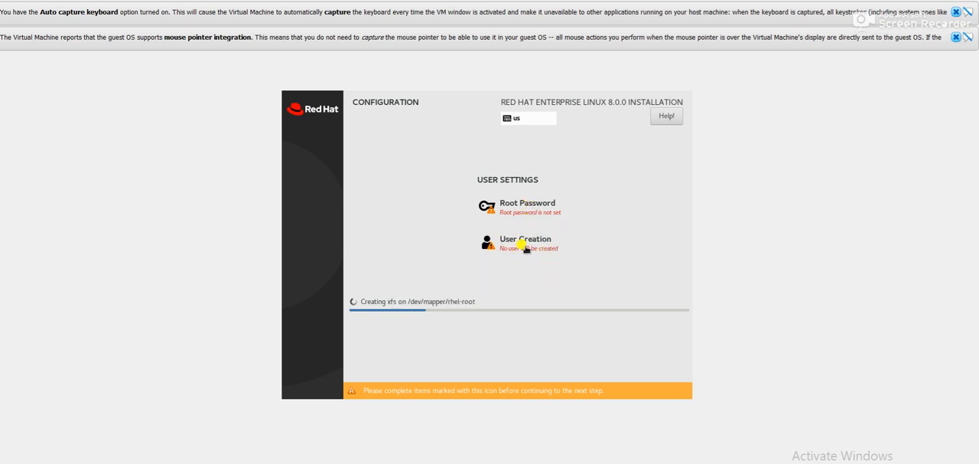
Step: Enter and confirm the root password, accepting it despite its weak rating
{"action": "left_click", "coordinate": [524, 213]}
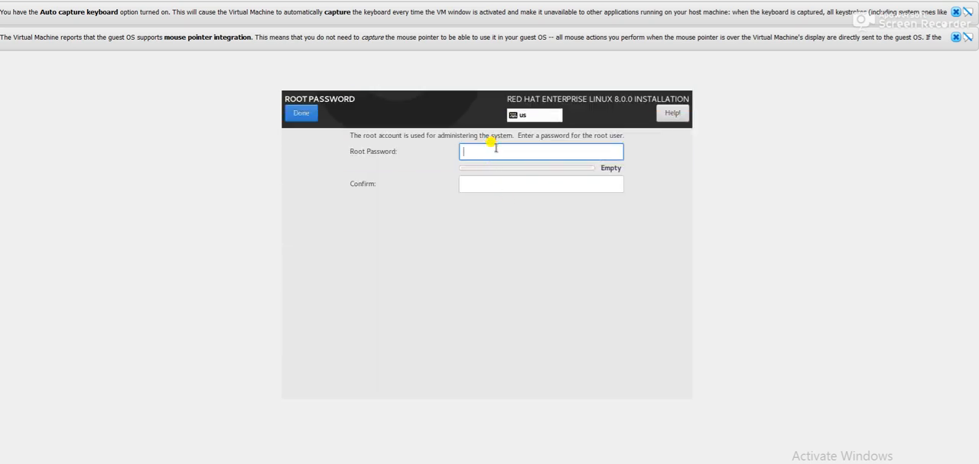
{"action": "type", "text": "********"}
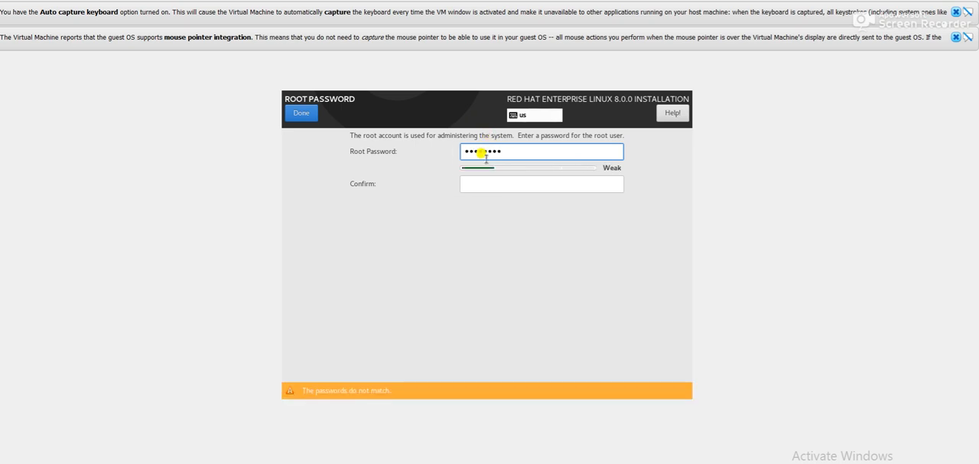
{"action": "left_click", "coordinate": [483, 182]}
{"action": "type", "text": "********"}
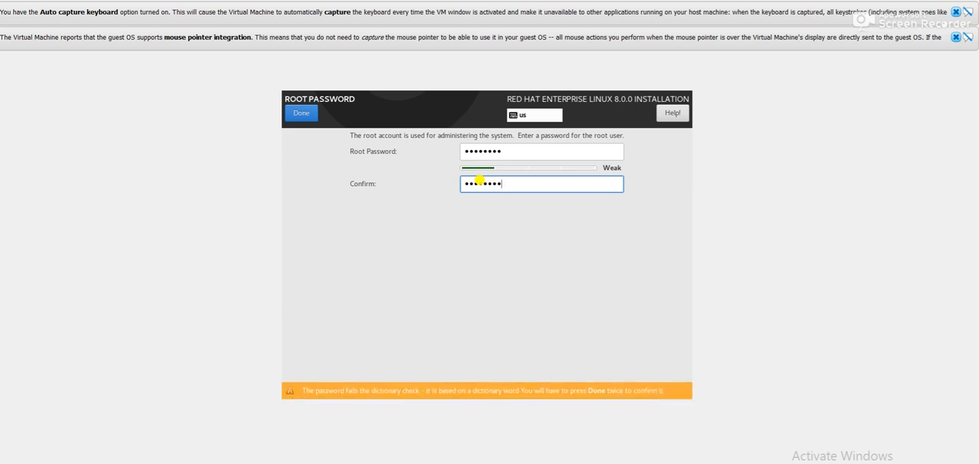
{"action": "left_click", "coordinate": [302, 115]}
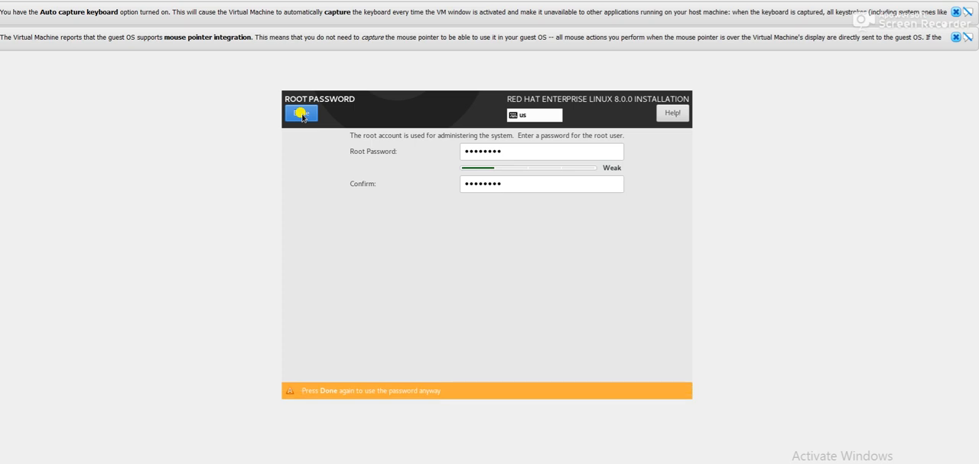
{"action": "left_click", "coordinate": [303, 115]}
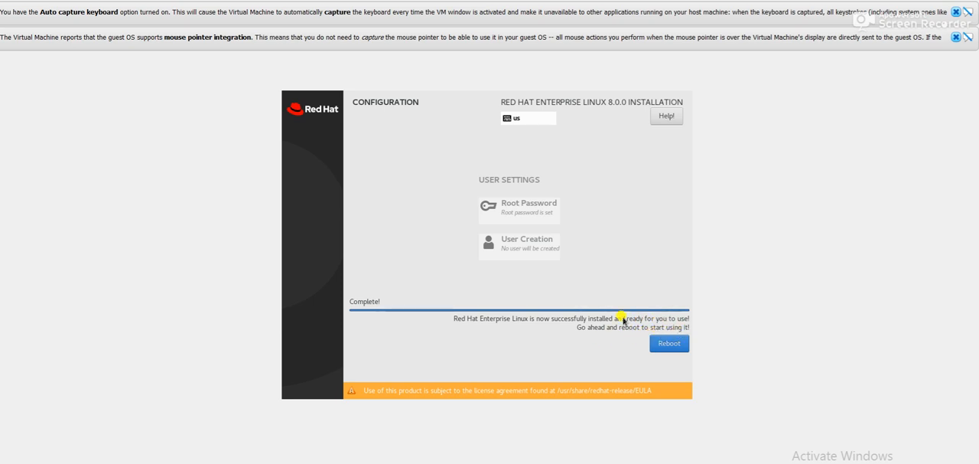
Step: Reboot into the installed system and log in as root with the root password
{"action": "left_click", "coordinate": [666, 347]}
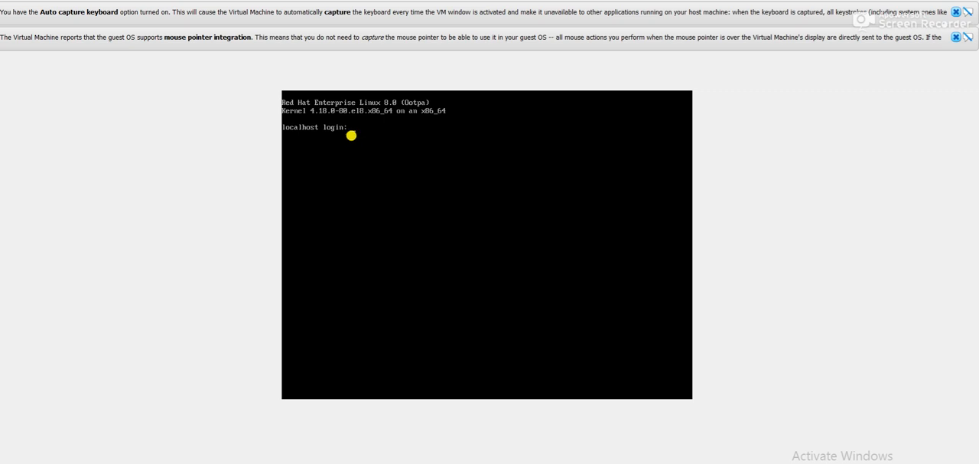
{"action": "type", "text": "oot"}
Step: Display the installed release by running cat /etc/redhat-release
{"action": "type", "text": "cat /et"}
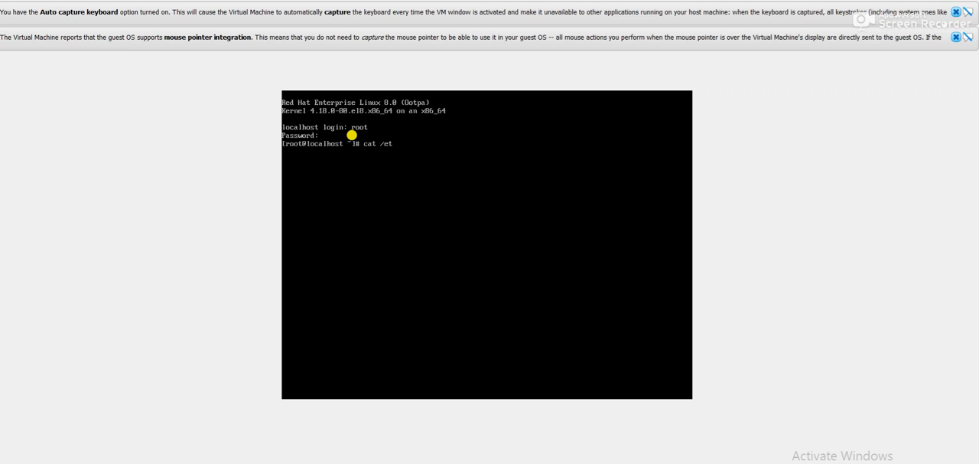
{"action": "type", "text": "c/redhat"}
{"action": "key", "text": "Tab"}
{"action": "key", "text": "Return"}
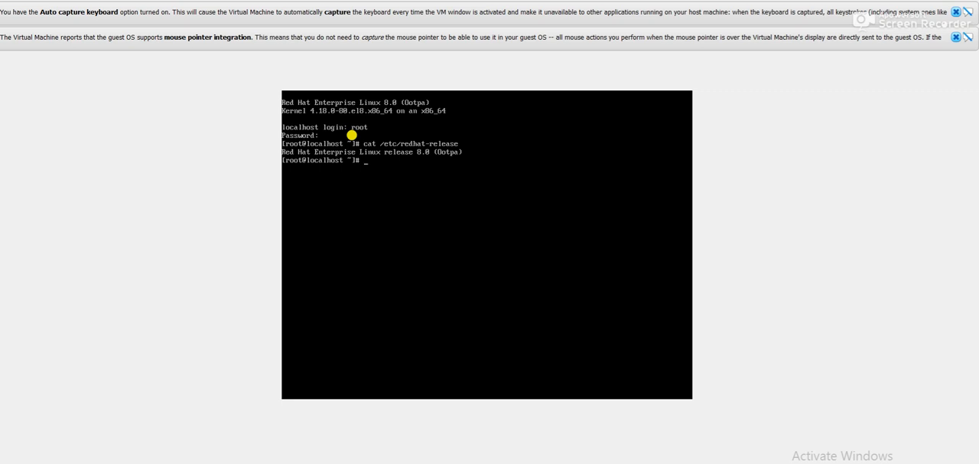
Step: Show the kernel and system information by running uname -a
{"action": "type", "text": "uname -a"}
{"action": "key", "text": "Return"}
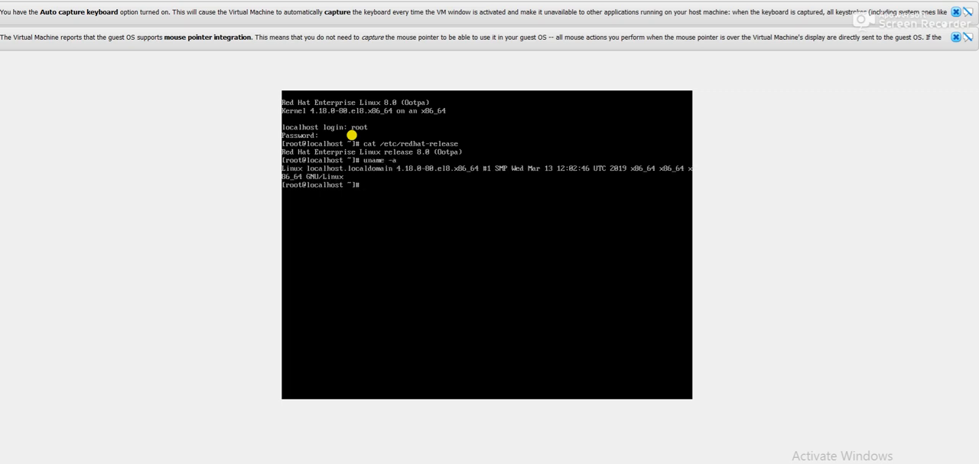